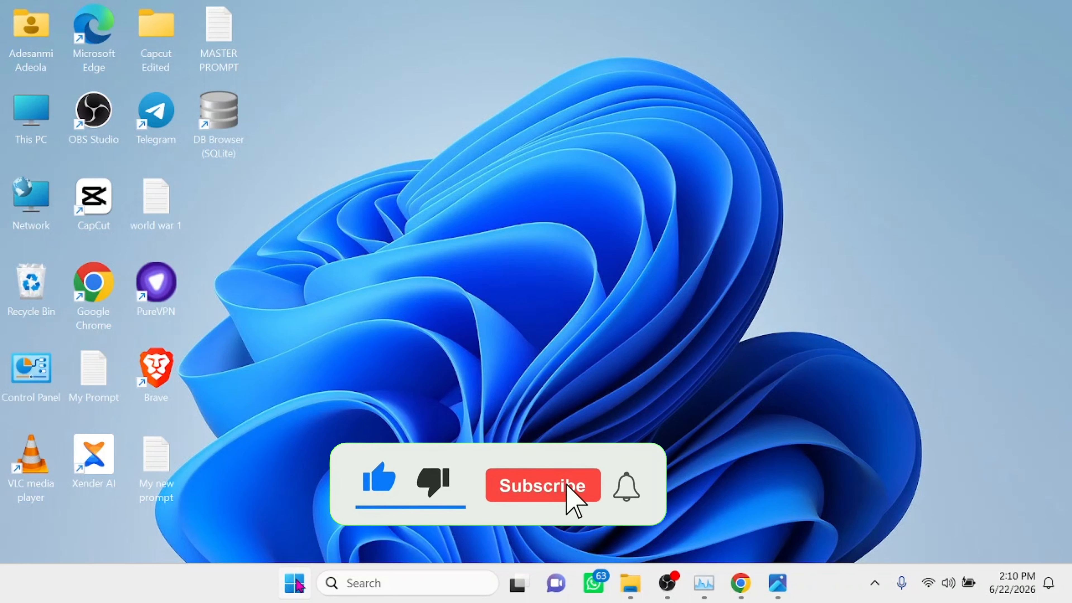
Run an automatic driver update search for the Intel(R) HD Graphics 620 display adapter in Device Manager, and close Device Manager.
{"action": "right_click", "coordinate": [299, 584]}
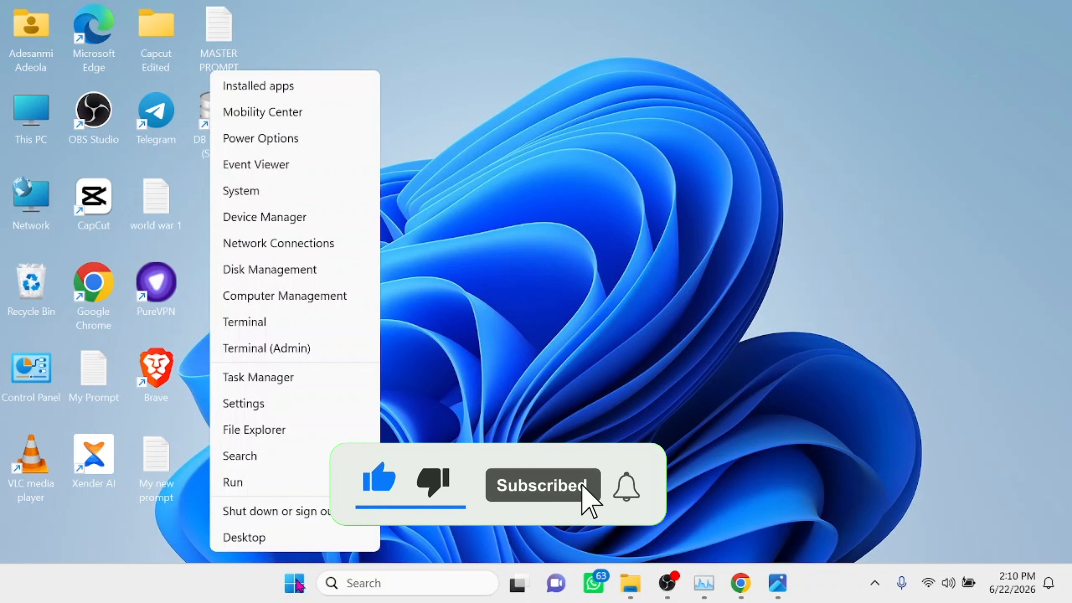
{"action": "left_click", "coordinate": [254, 224]}
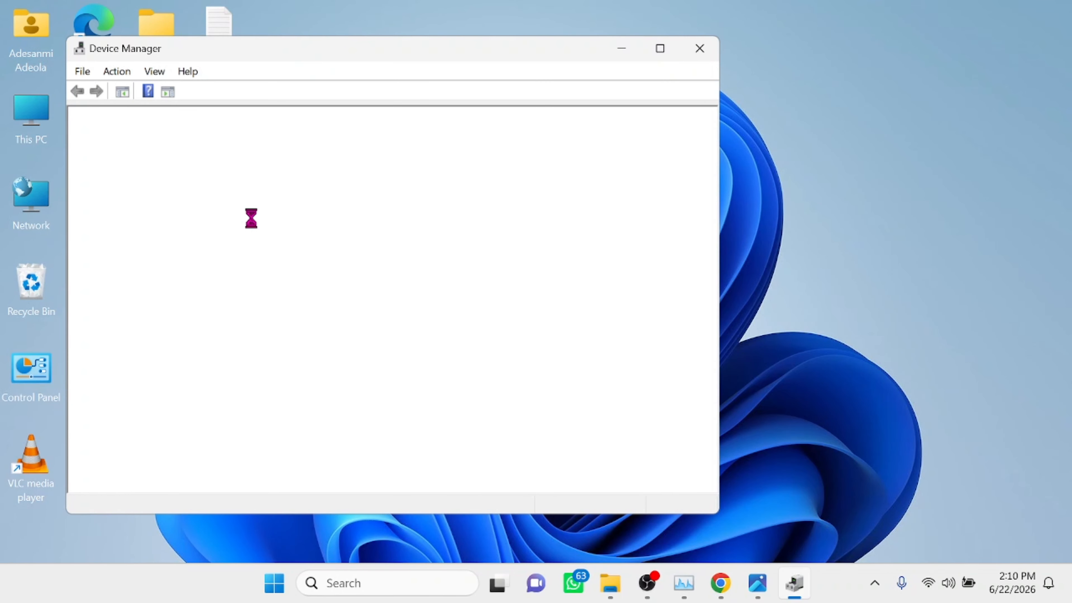
{"action": "left_click", "coordinate": [93, 236]}
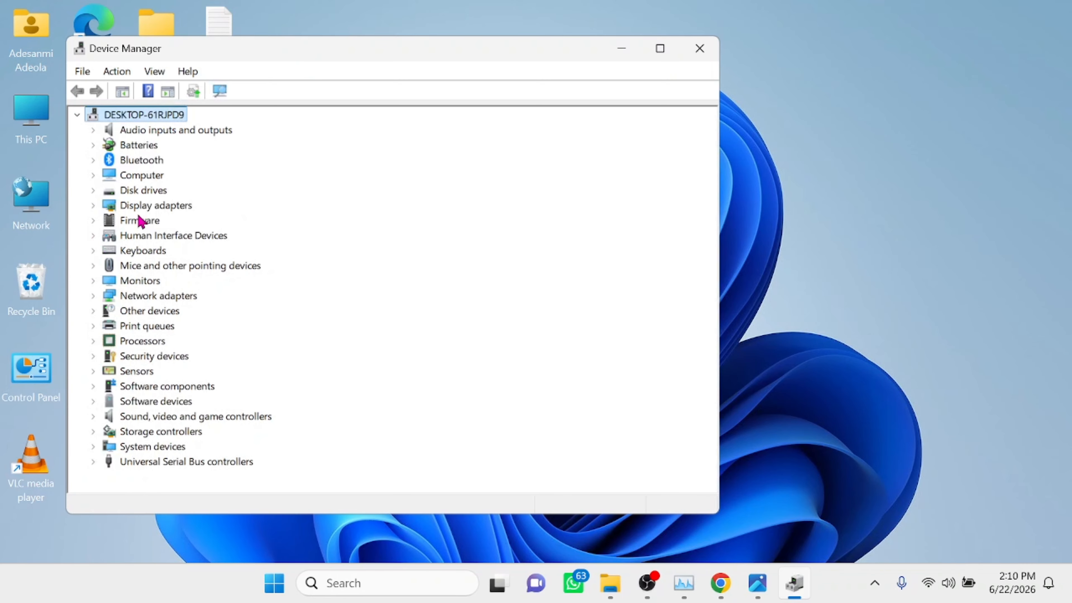
{"action": "left_click", "coordinate": [93, 207]}
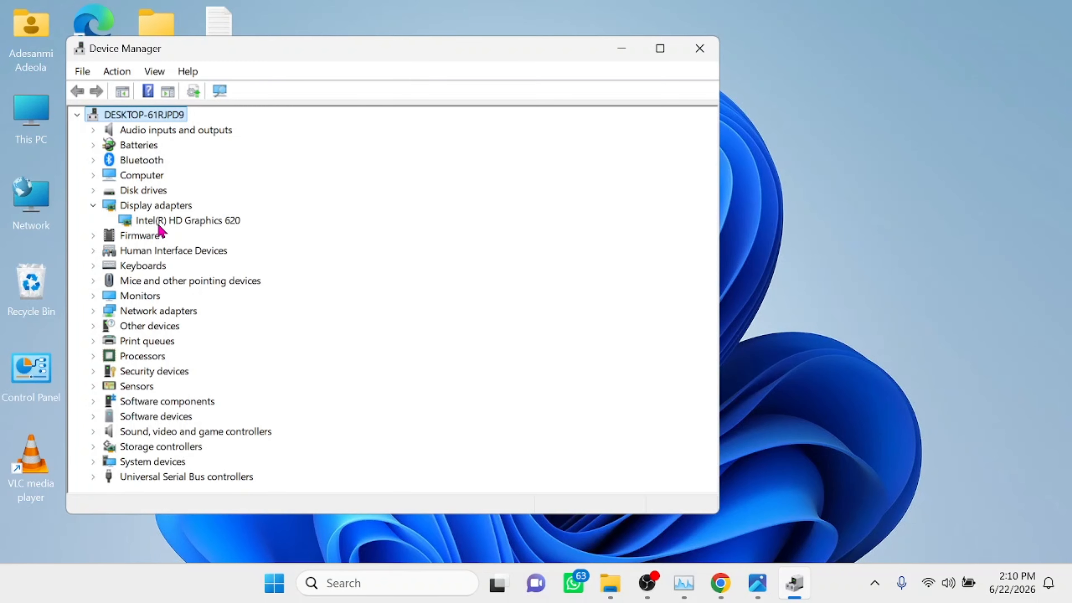
{"action": "right_click", "coordinate": [167, 220]}
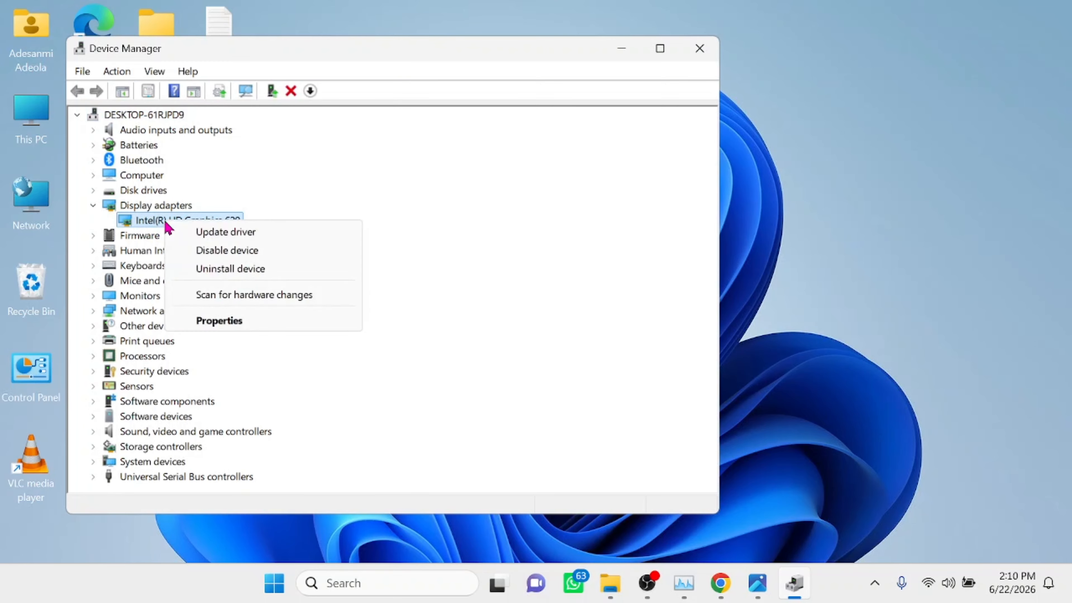
{"action": "left_click", "coordinate": [231, 233]}
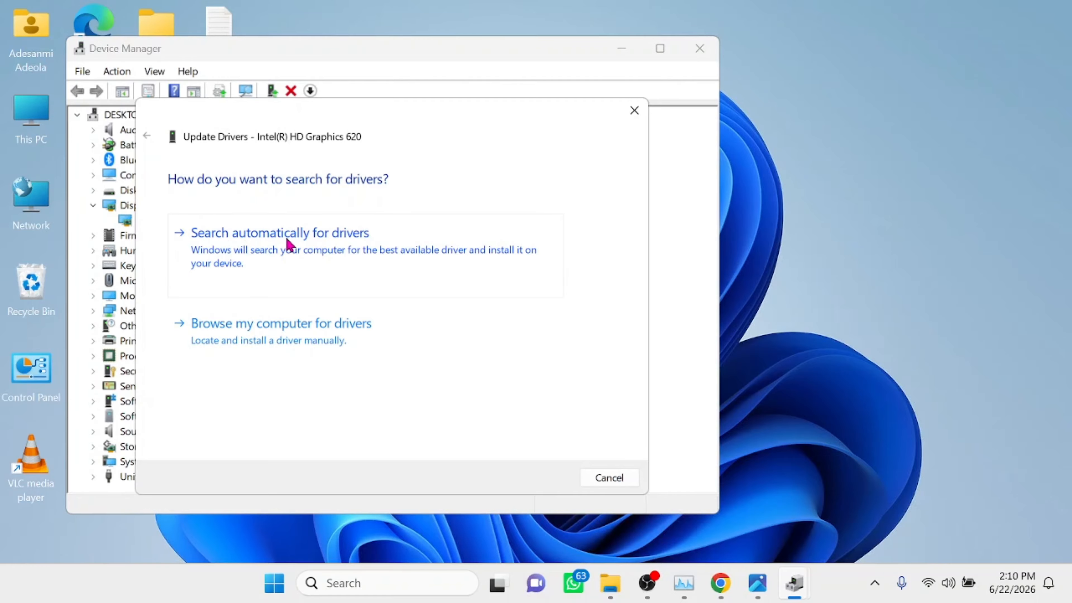
{"action": "left_click", "coordinate": [342, 243]}
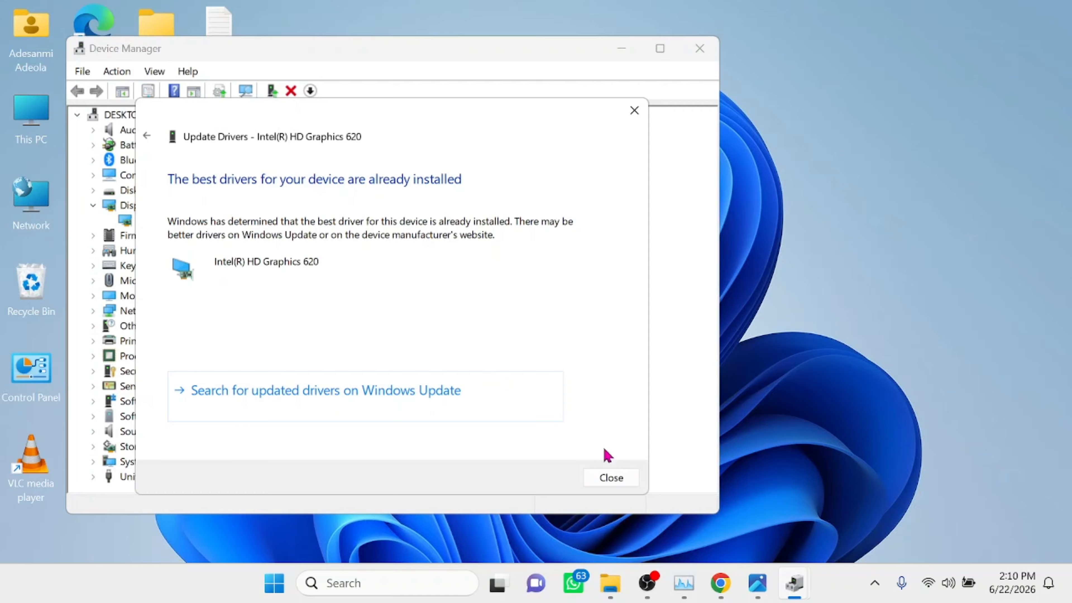
{"action": "left_click", "coordinate": [611, 477]}
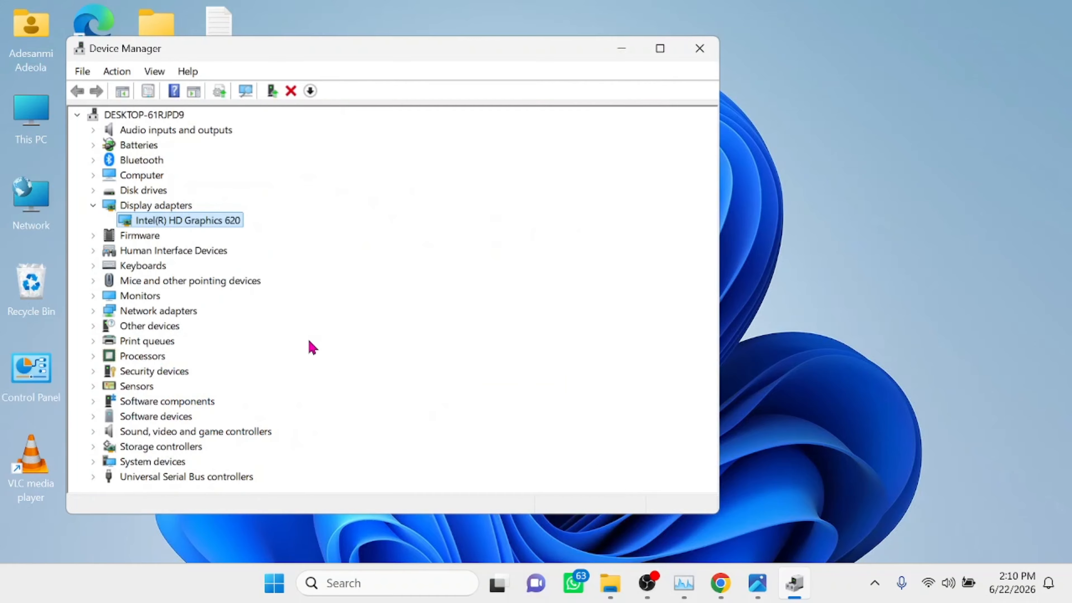
{"action": "left_click", "coordinate": [93, 205]}
{"action": "left_click", "coordinate": [710, 54]}
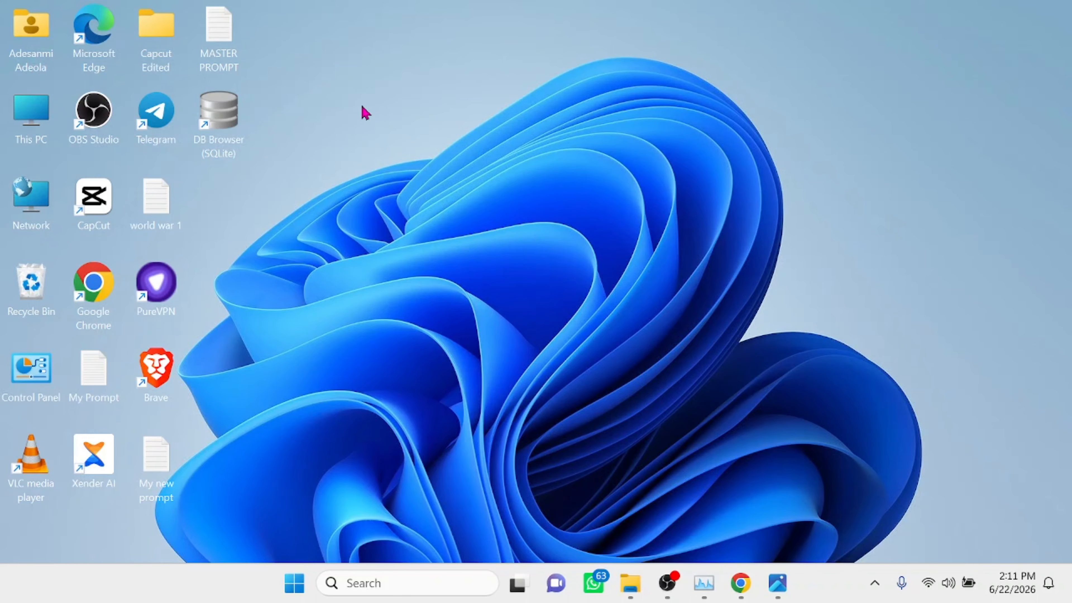
Open the advanced display settings from the desktop's display settings.
{"action": "right_click", "coordinate": [439, 131]}
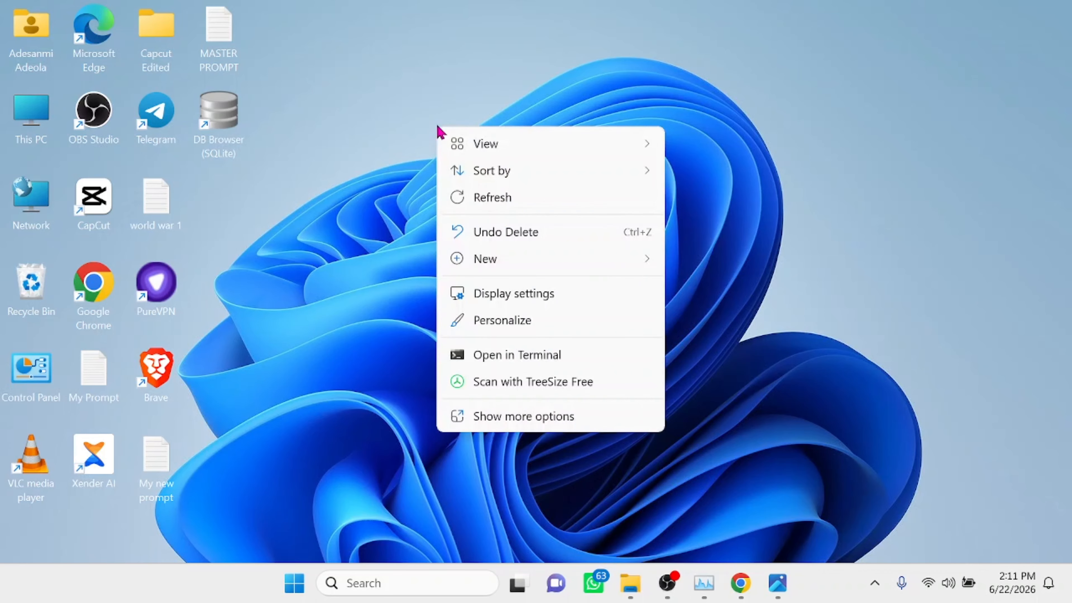
{"action": "left_click", "coordinate": [520, 298]}
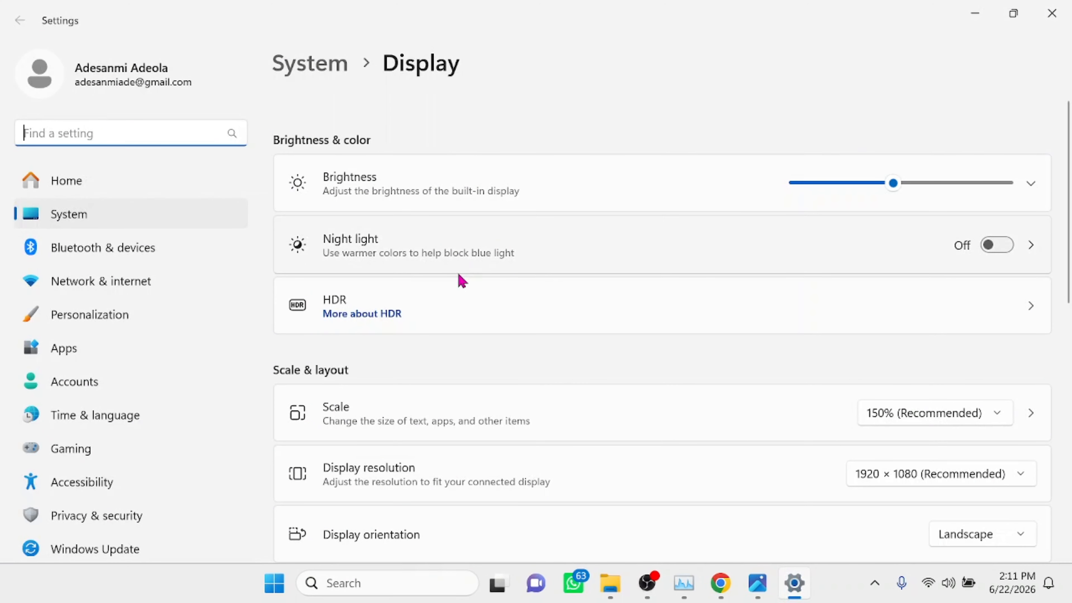
{"action": "scroll", "coordinate": [459, 279], "scroll_direction": "down", "scroll_amount": 2}
{"action": "scroll", "coordinate": [460, 280], "scroll_direction": "down", "scroll_amount": 3}
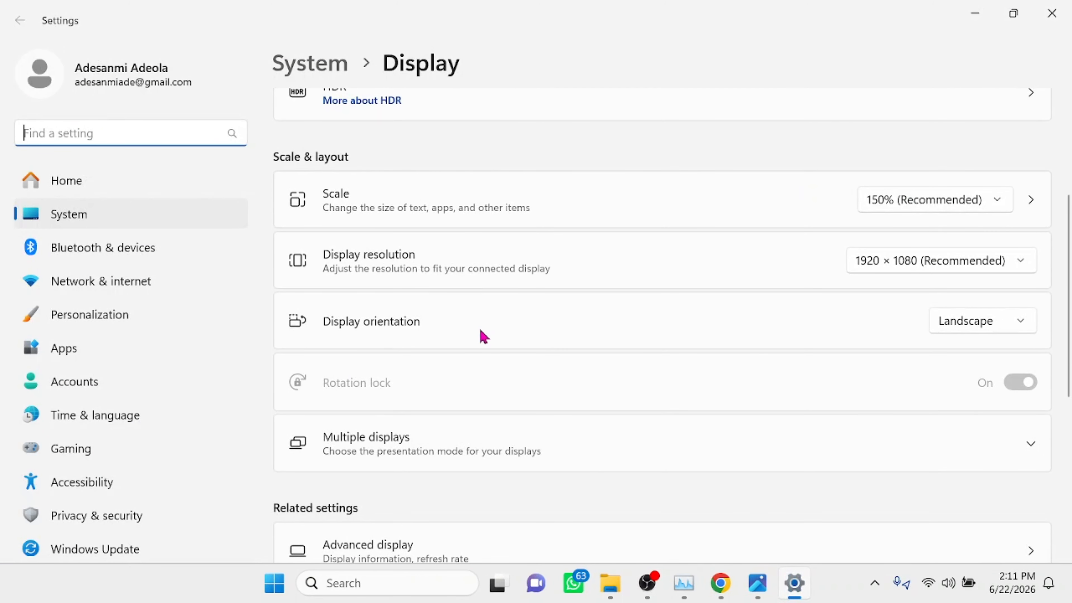
{"action": "scroll", "coordinate": [480, 337], "scroll_direction": "down", "scroll_amount": 2}
{"action": "scroll", "coordinate": [479, 338], "scroll_direction": "down", "scroll_amount": 4}
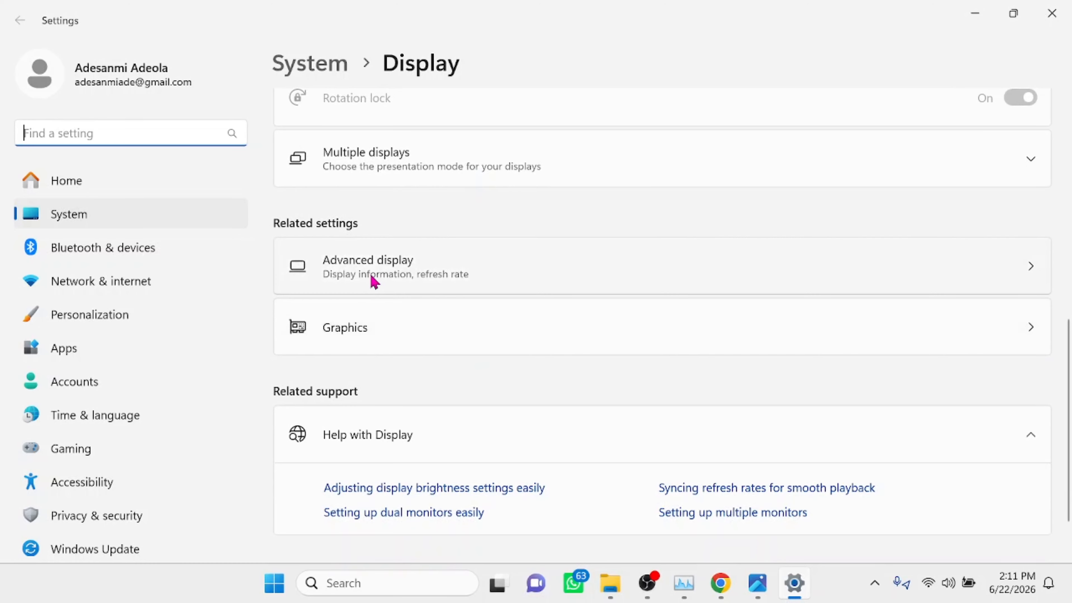
{"action": "left_click", "coordinate": [379, 266]}
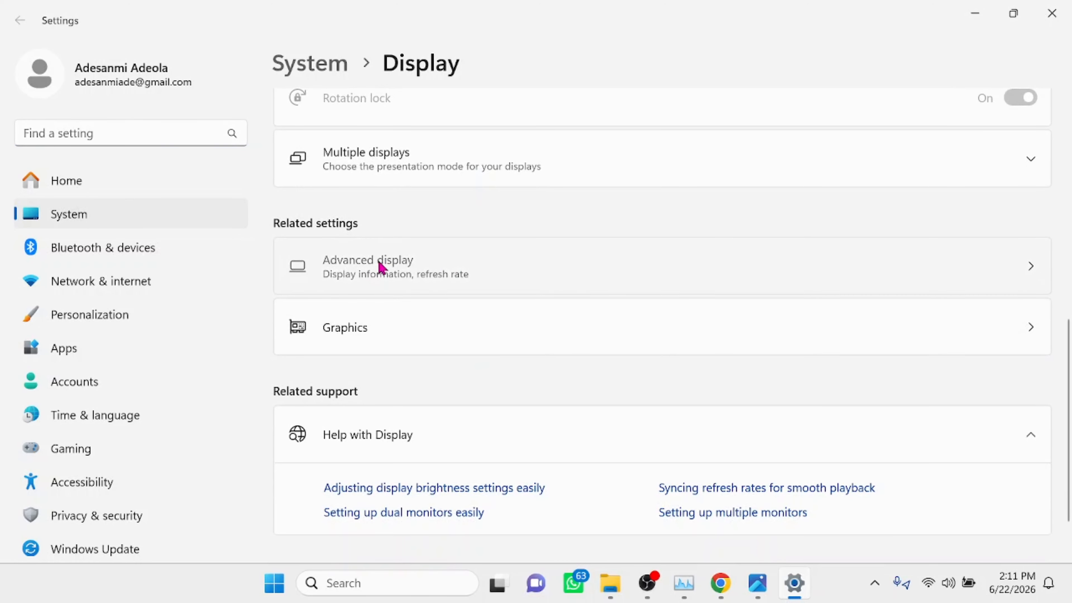
Examine the dedicated and total graphics memory in the adapter properties for Display 1, and close the properties and Settings.
{"action": "scroll", "coordinate": [382, 267], "scroll_direction": "down", "scroll_amount": 3}
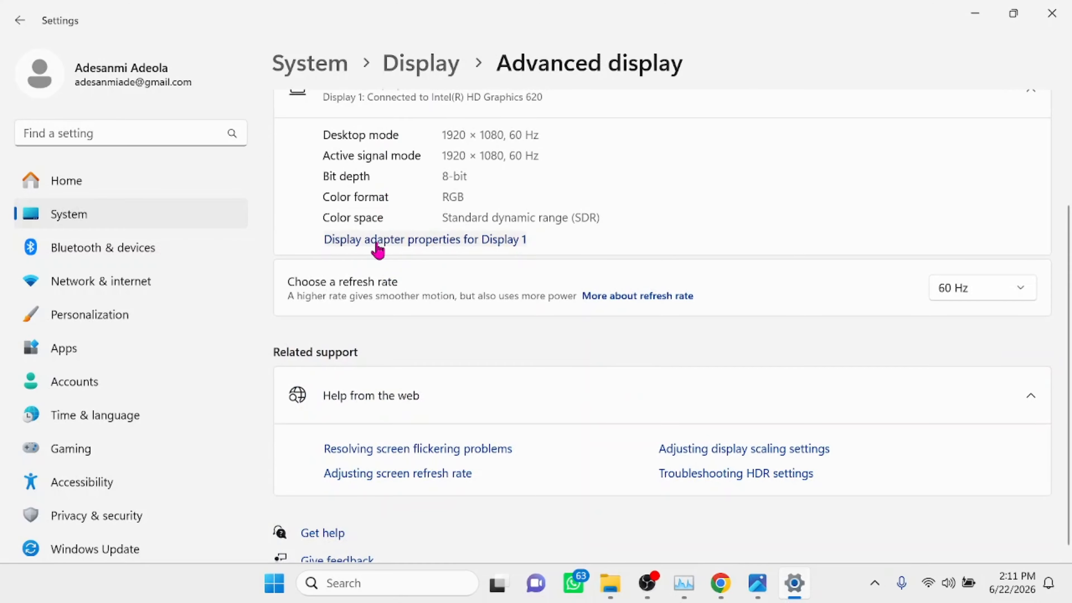
{"action": "left_click", "coordinate": [413, 248]}
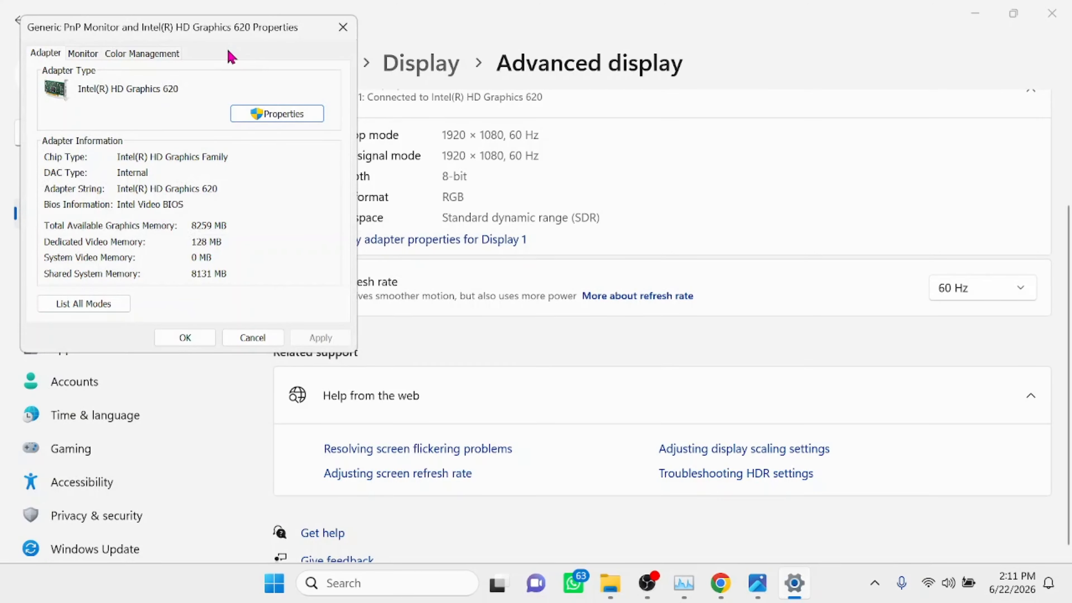
{"action": "left_click_drag", "start_coordinate": [222, 30], "coordinate": [489, 101]}
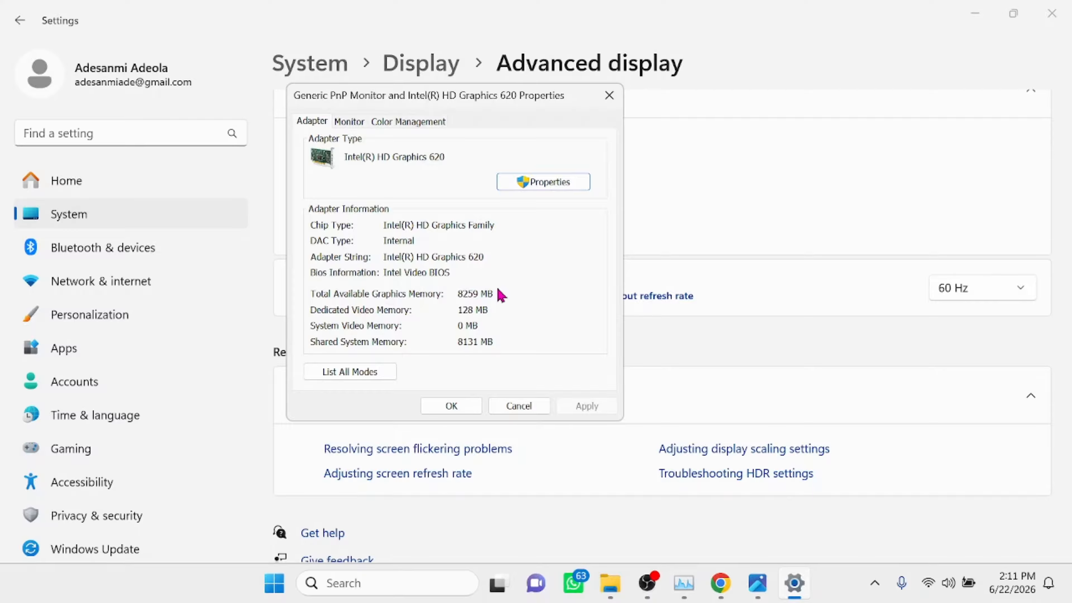
{"action": "left_click", "coordinate": [610, 95]}
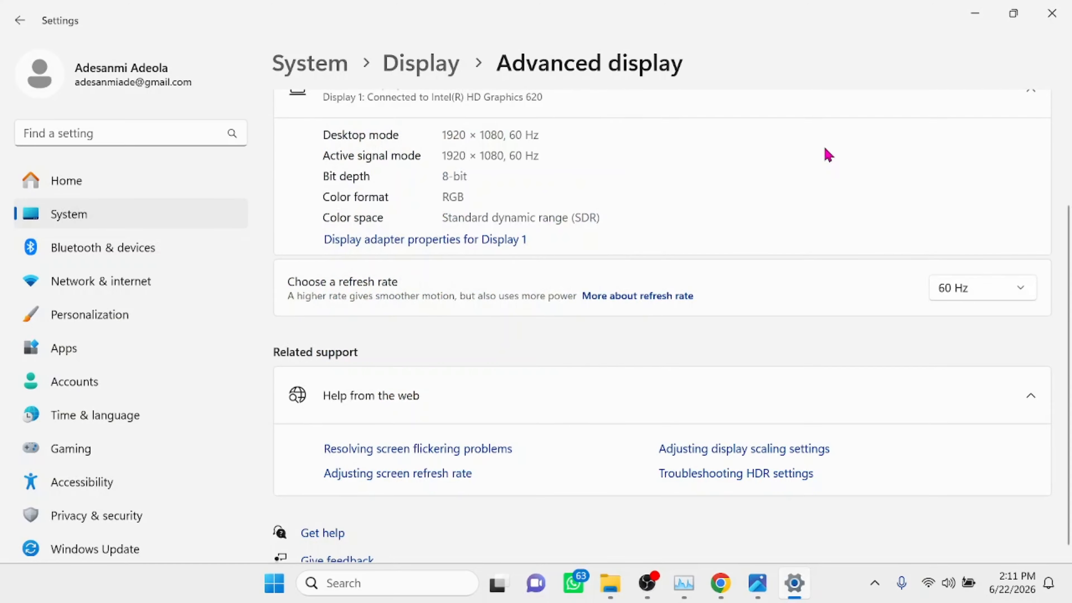
{"action": "left_click", "coordinate": [1051, 15]}
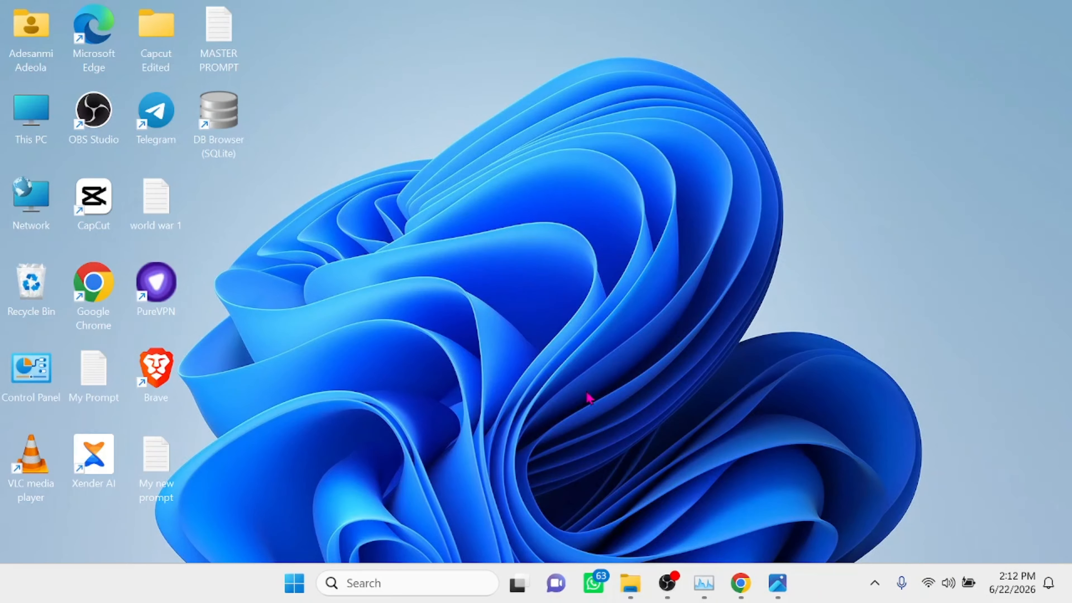
Launch Registry Editor with the Run command regedit and maximize its window.
{"action": "right_click", "coordinate": [289, 588]}
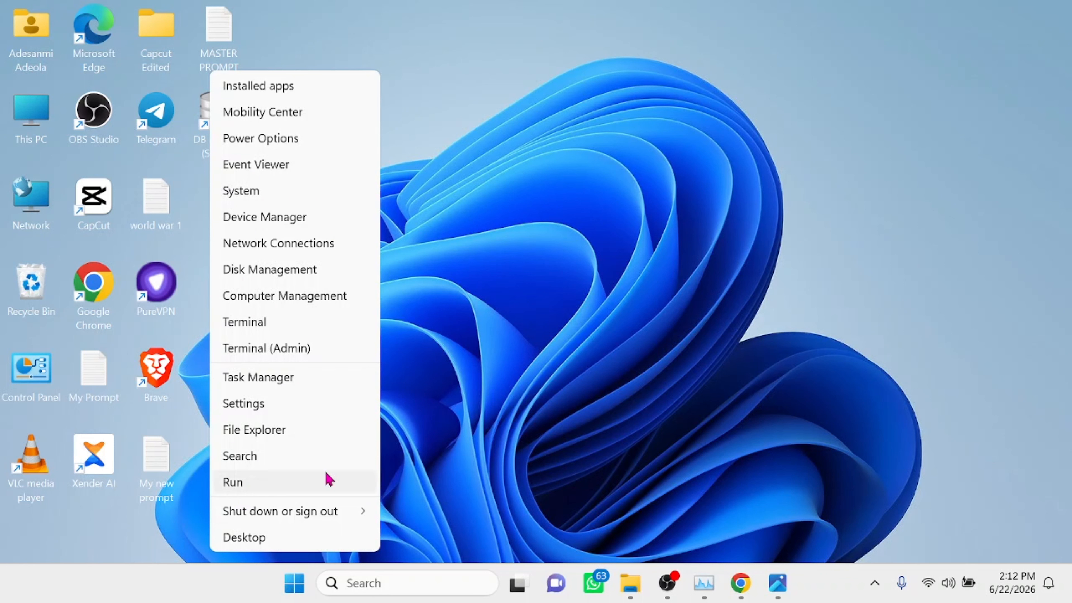
{"action": "left_click", "coordinate": [585, 431]}
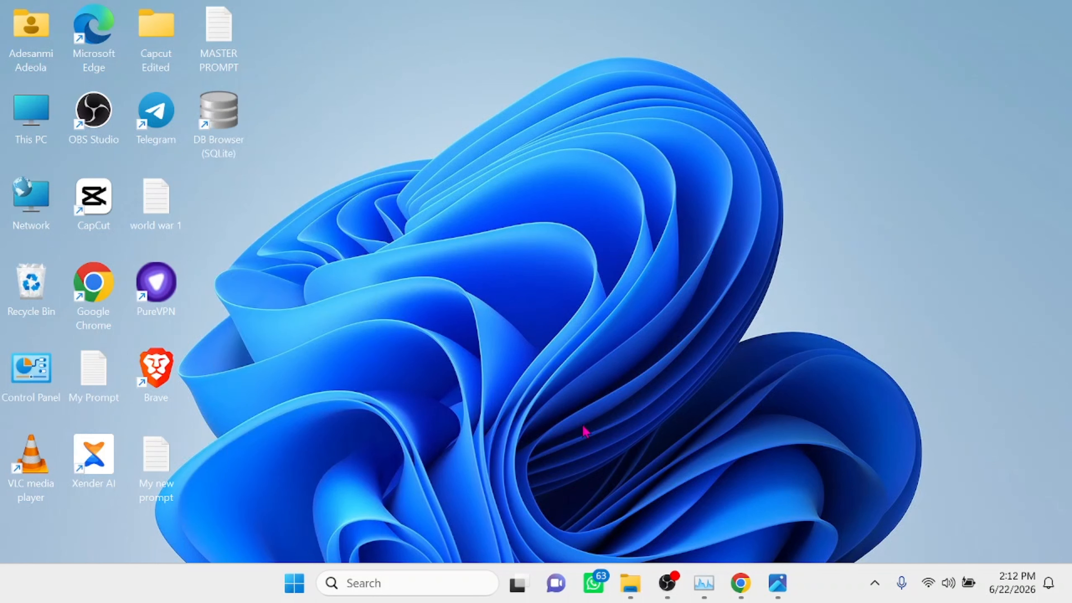
{"action": "key", "text": "super+r"}
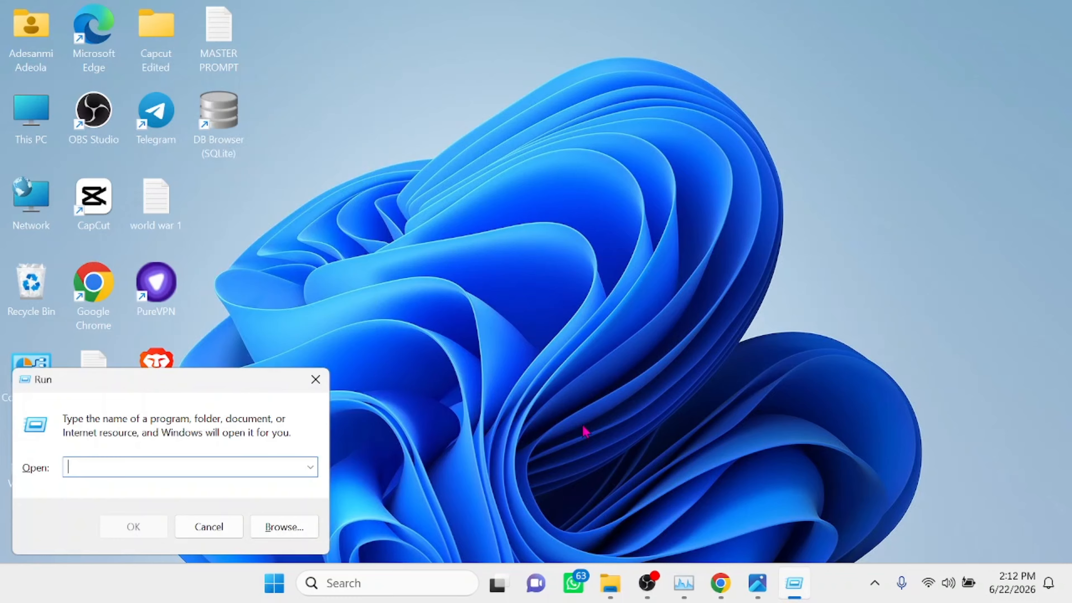
{"action": "type", "text": "regedit"}
{"action": "left_click", "coordinate": [136, 528]}
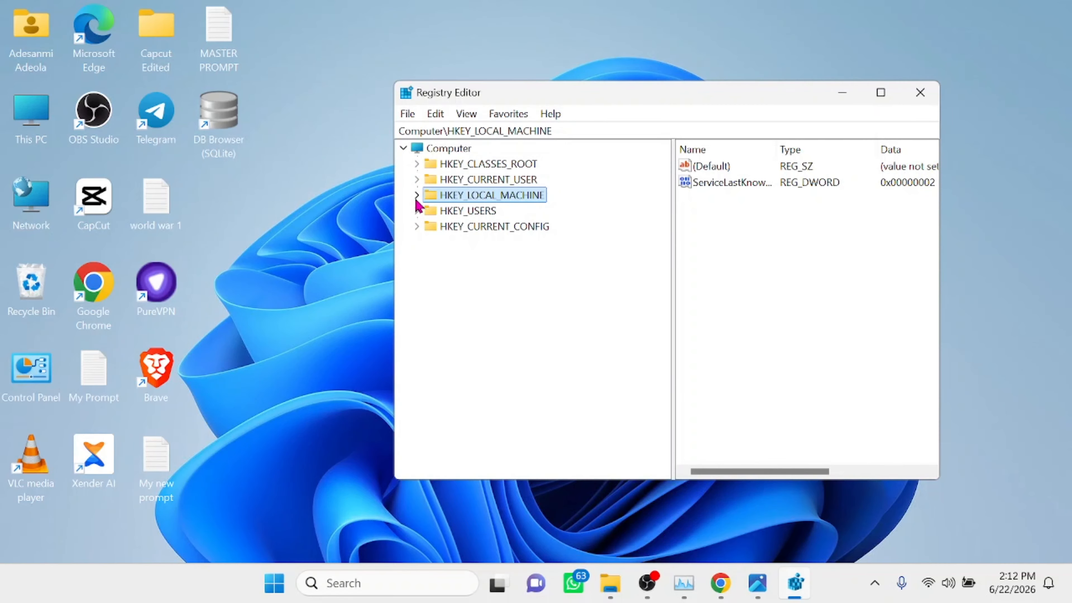
{"action": "left_click", "coordinate": [880, 93]}
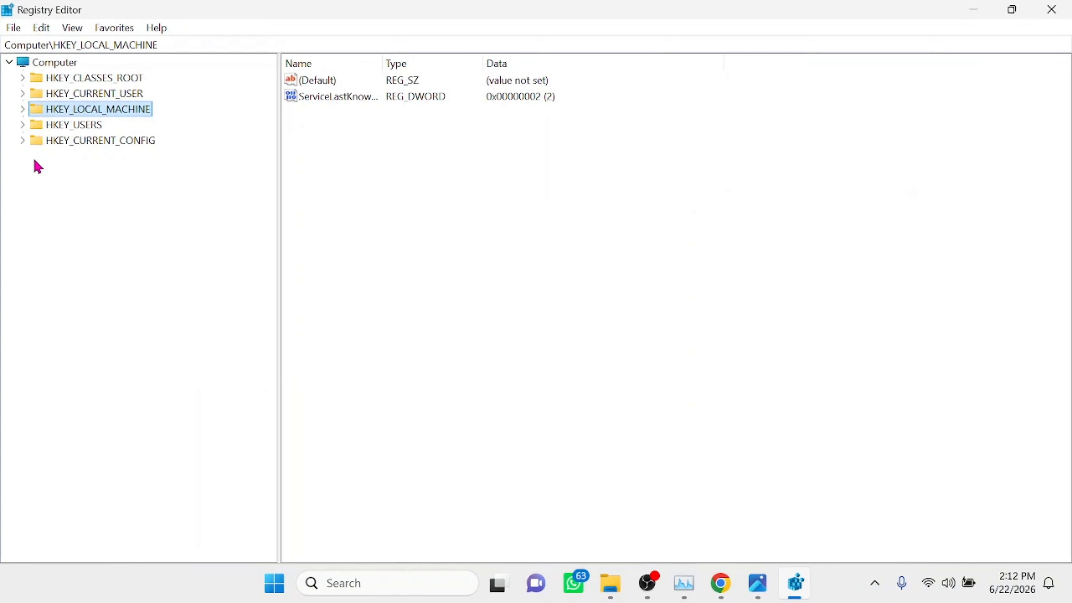
Navigate to the registry key HKEY_LOCAL_MACHINE\SOFTWARE\Intel.
{"action": "left_click", "coordinate": [22, 109]}
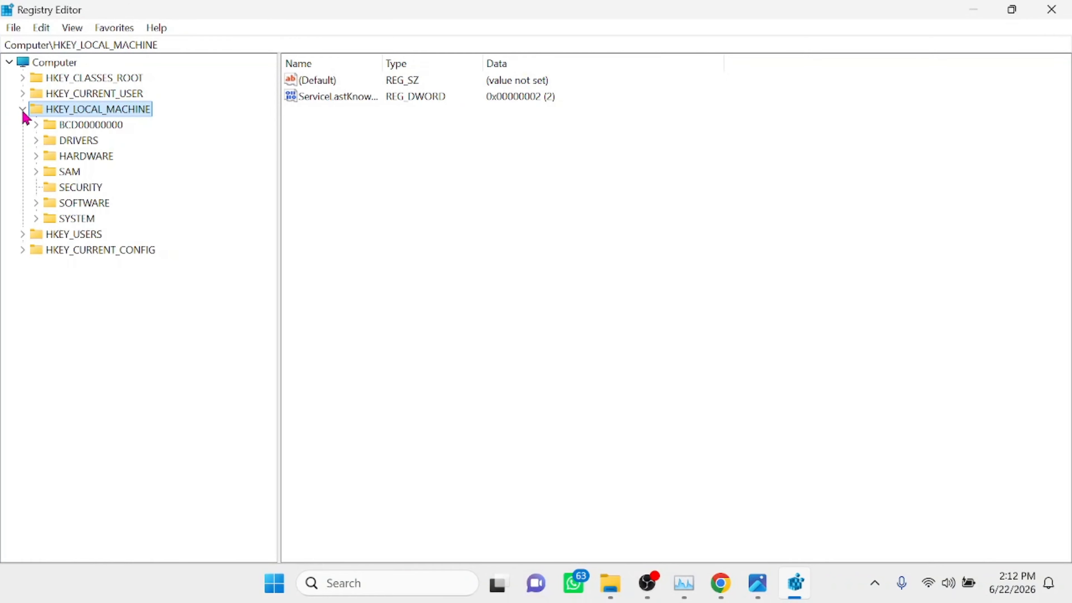
{"action": "left_click", "coordinate": [36, 204]}
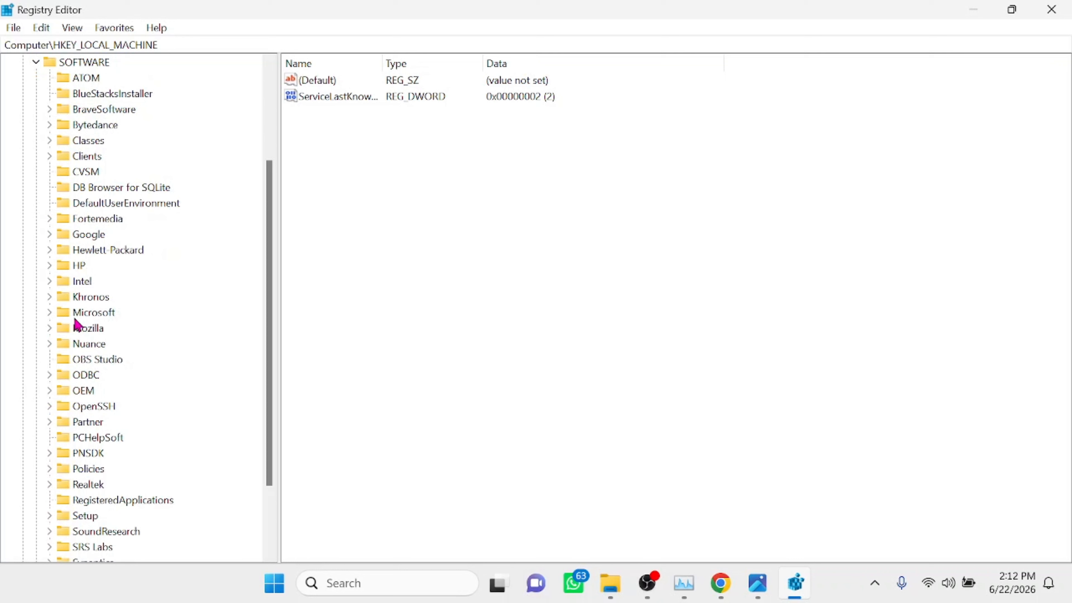
{"action": "left_click", "coordinate": [49, 282]}
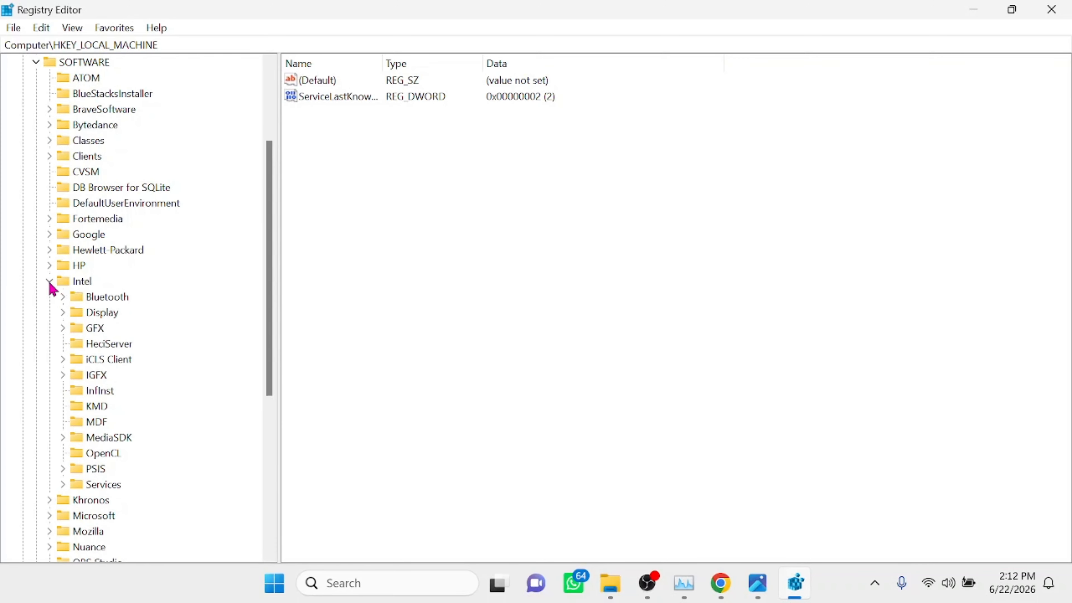
{"action": "left_click", "coordinate": [81, 282]}
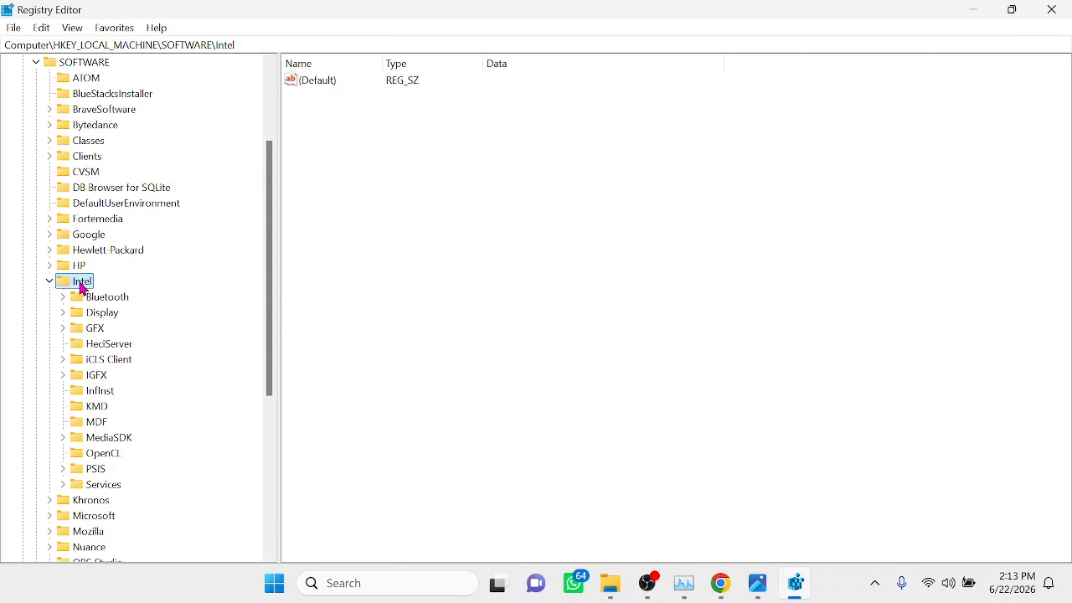
Create a new key named GMM under the Intel key.
{"action": "right_click", "coordinate": [82, 288]}
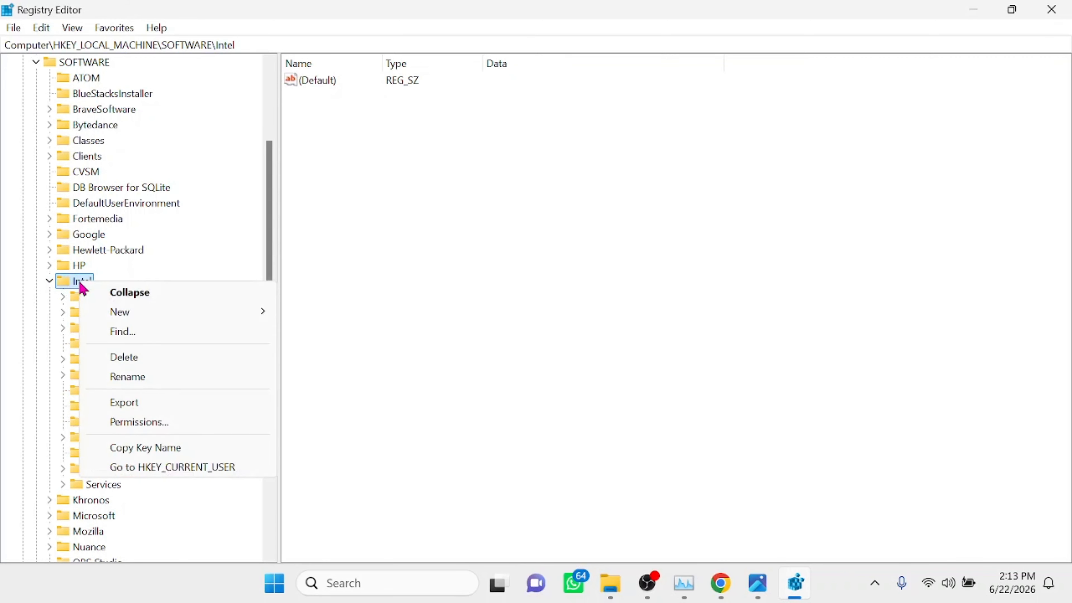
{"action": "mouse_move", "coordinate": [118, 317]}
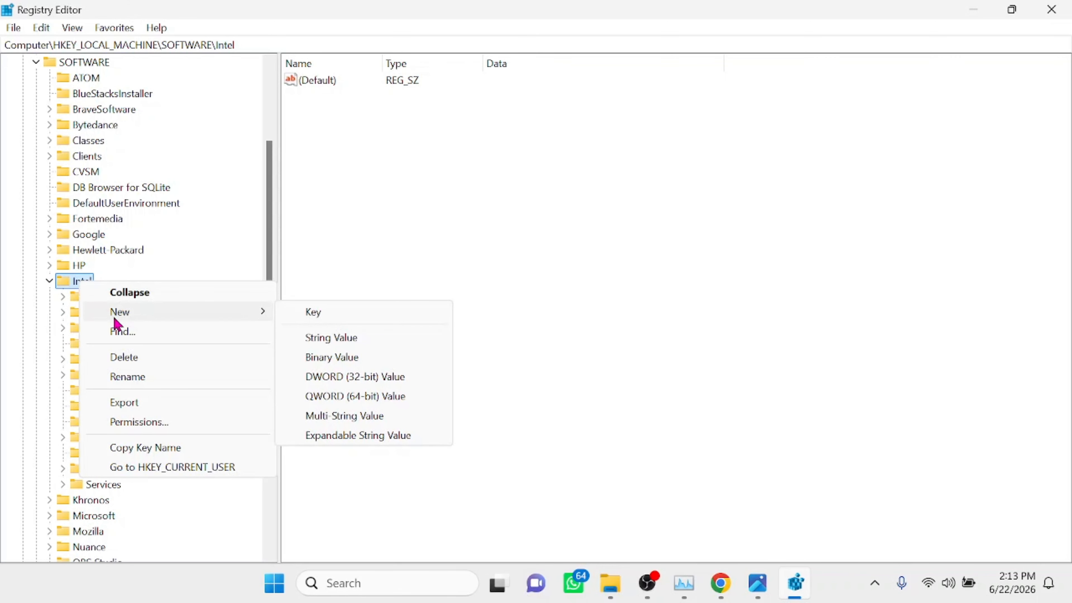
{"action": "left_click", "coordinate": [320, 318]}
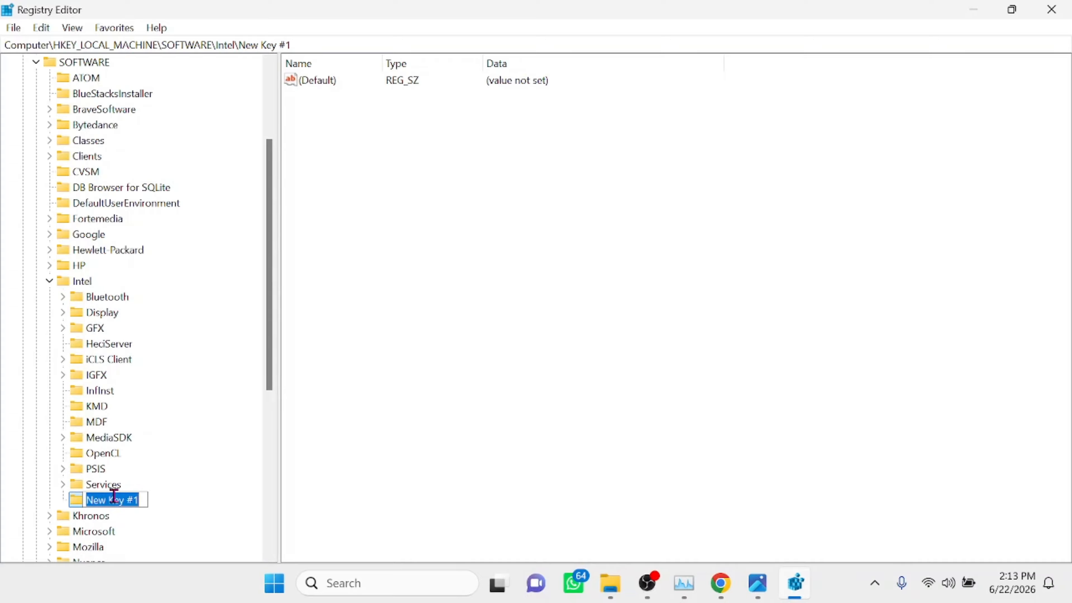
{"action": "type", "text": "GMM"}
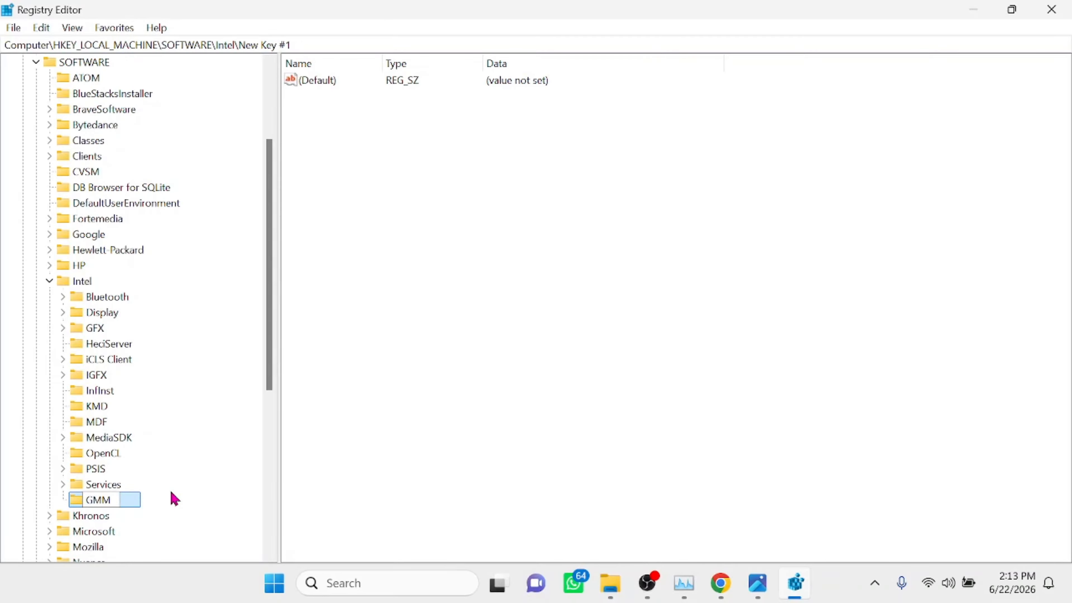
{"action": "key", "text": "Return"}
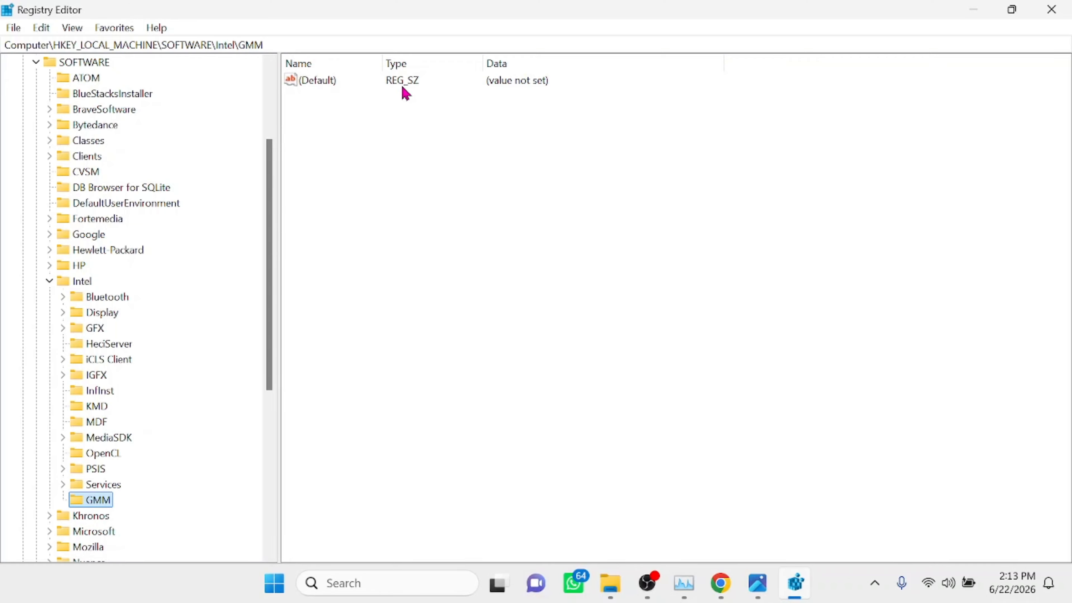
Create a DWORD (32-bit) value named DedicatedSegmentSize in the GMM key.
{"action": "right_click", "coordinate": [392, 164]}
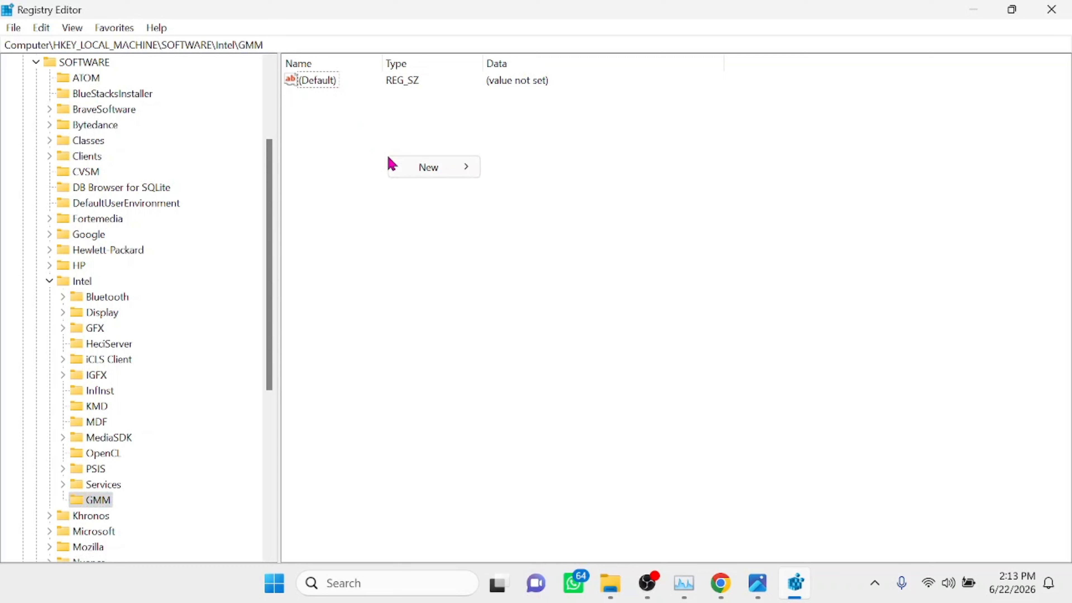
{"action": "mouse_move", "coordinate": [463, 170]}
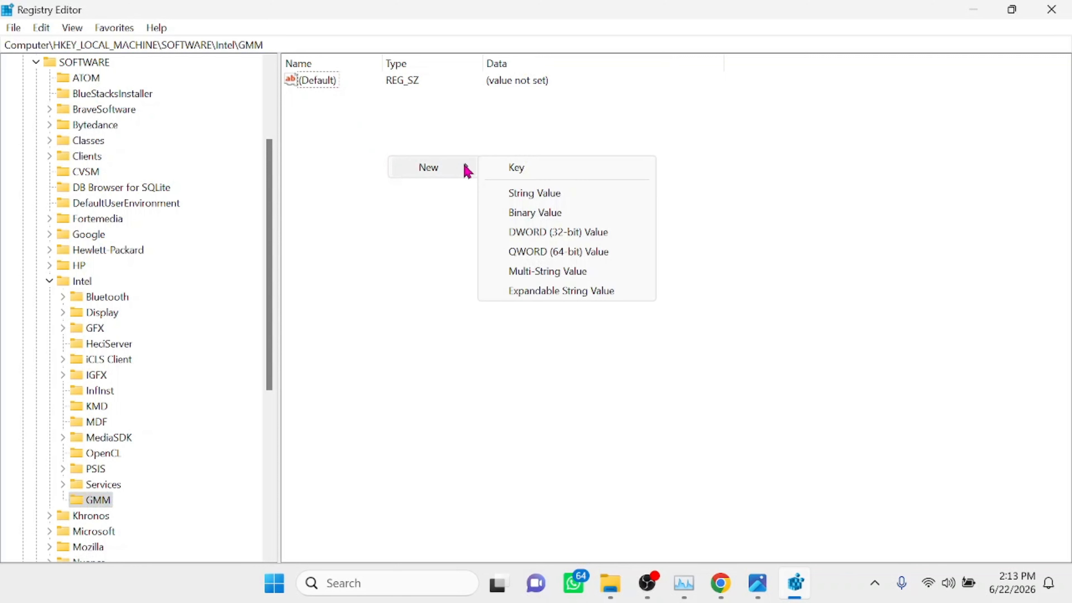
{"action": "left_click", "coordinate": [536, 238]}
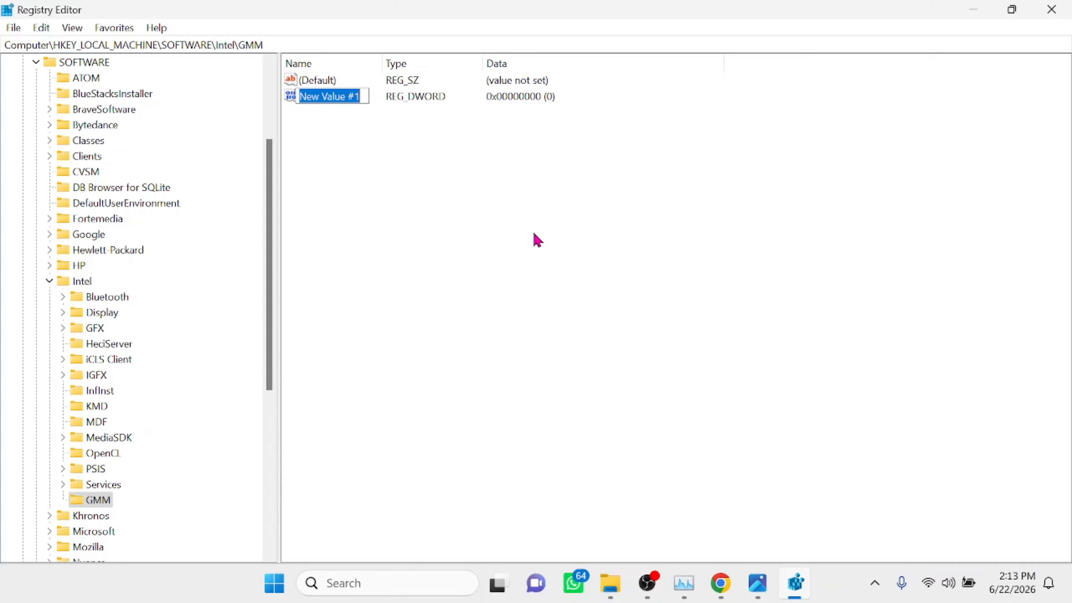
{"action": "type", "text": "Dedicated"}
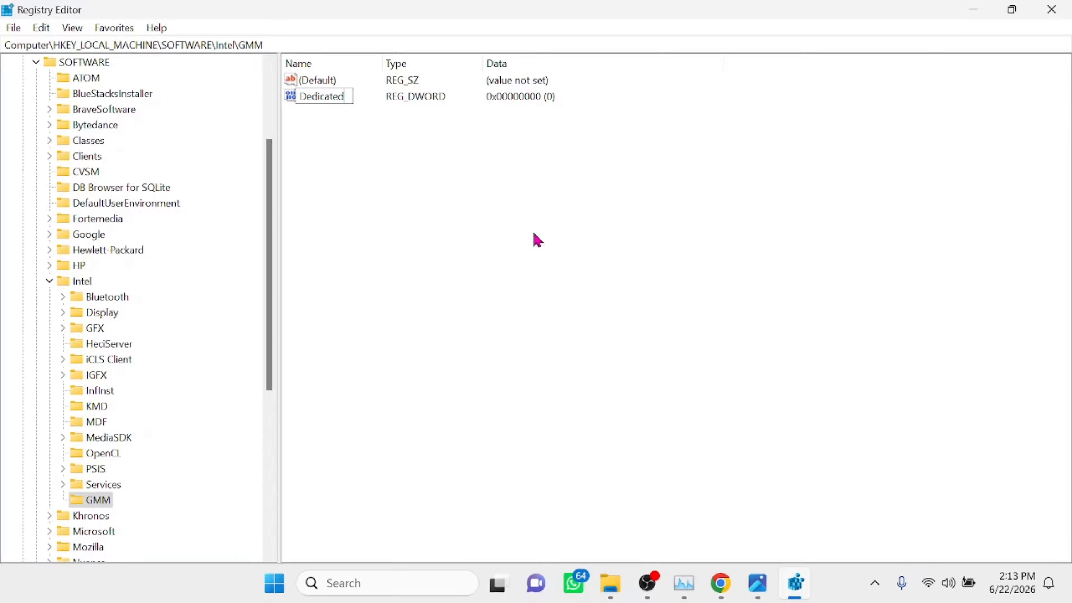
{"action": "type", "text": "SegmentSize"}
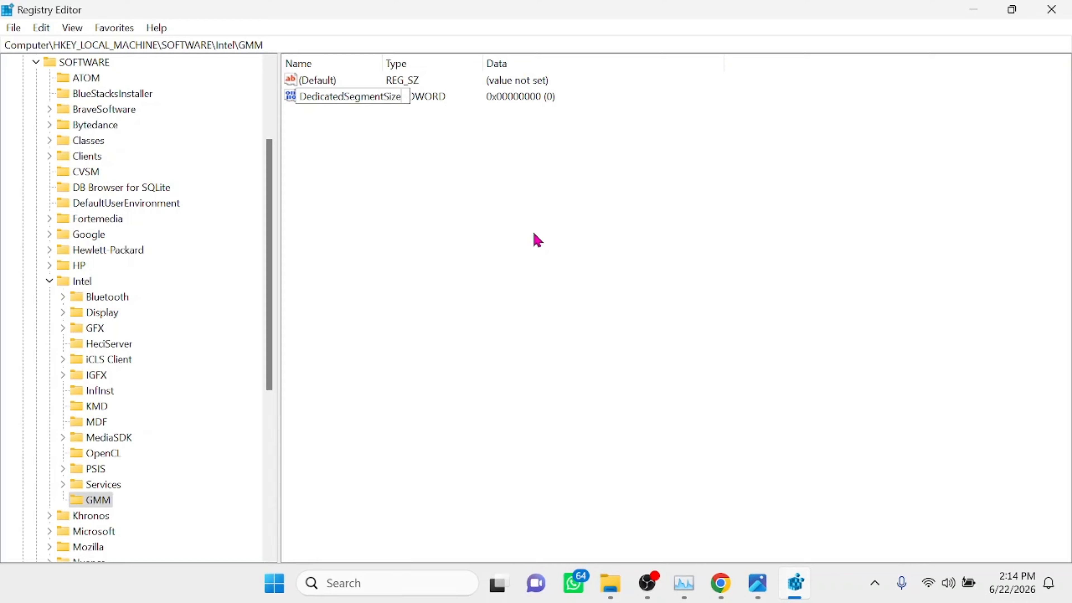
{"action": "key", "text": "Return"}
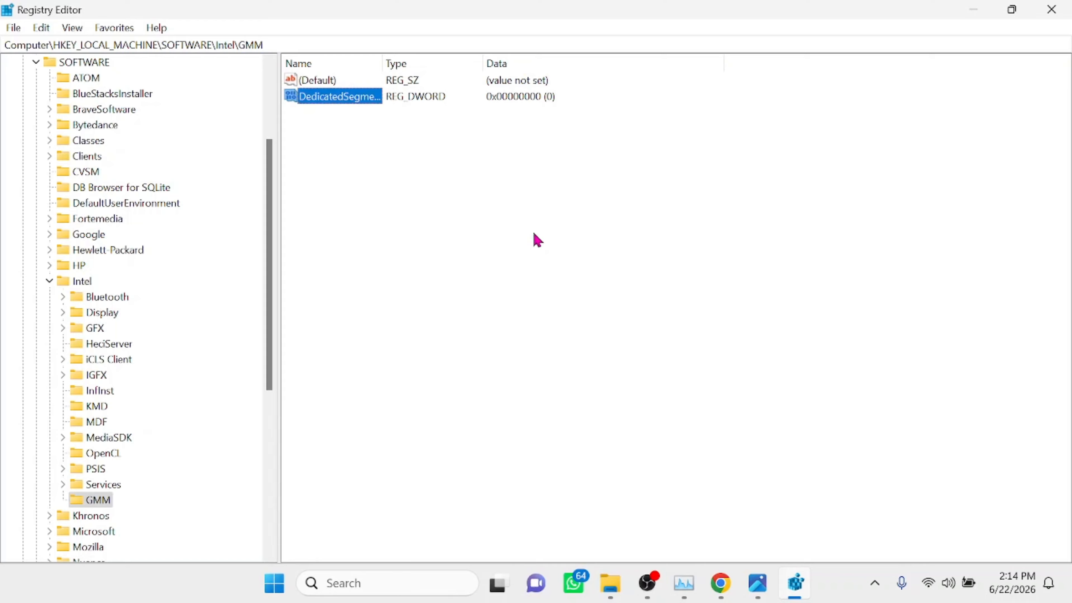
{"action": "left_click", "coordinate": [422, 213]}
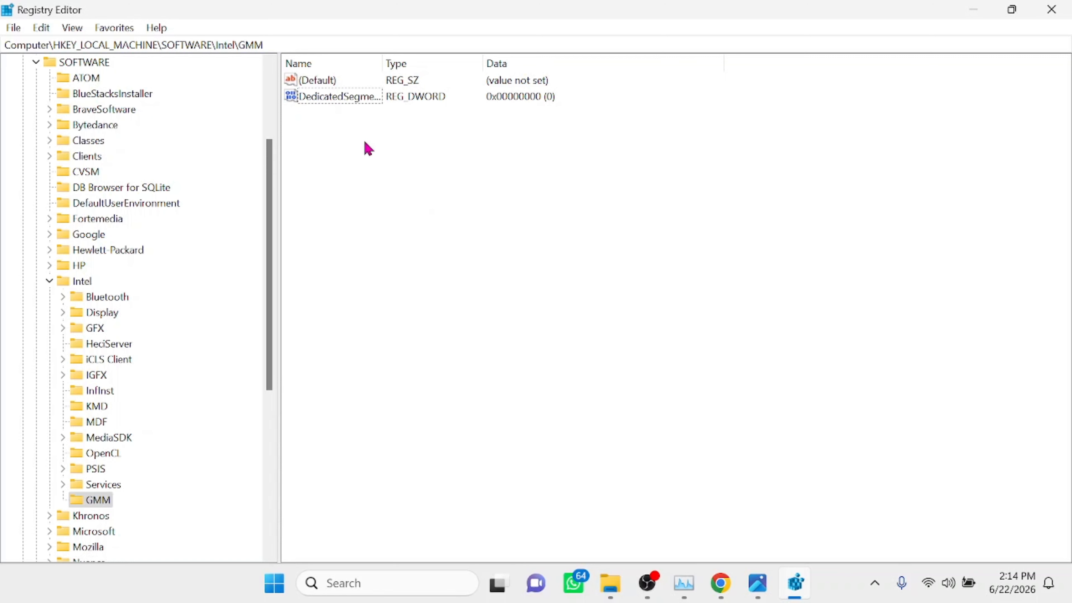
{"action": "double_click", "coordinate": [341, 103]}
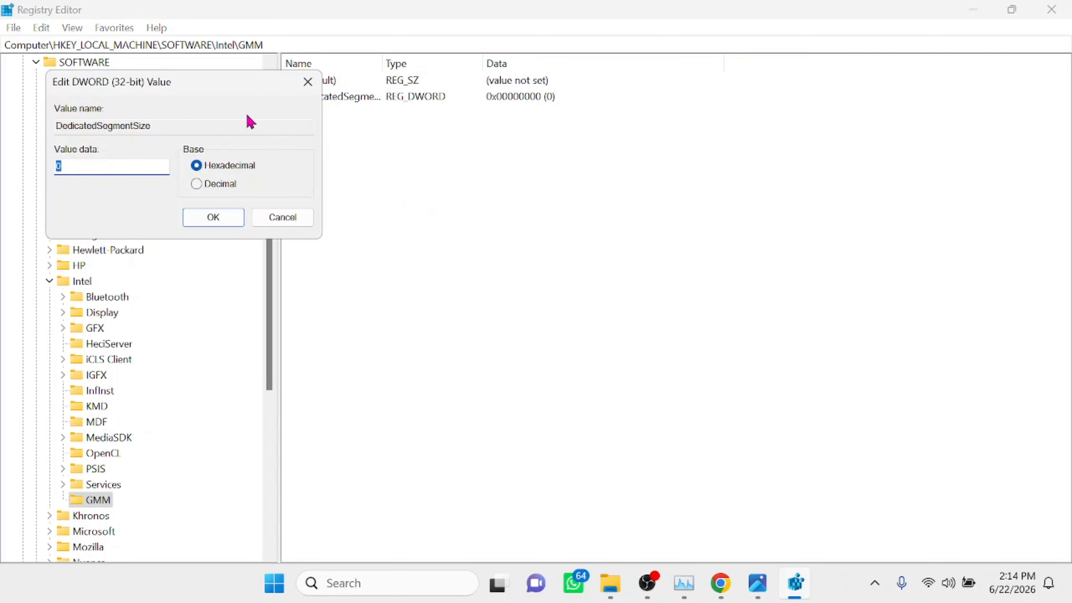
{"action": "left_click", "coordinate": [309, 84]}
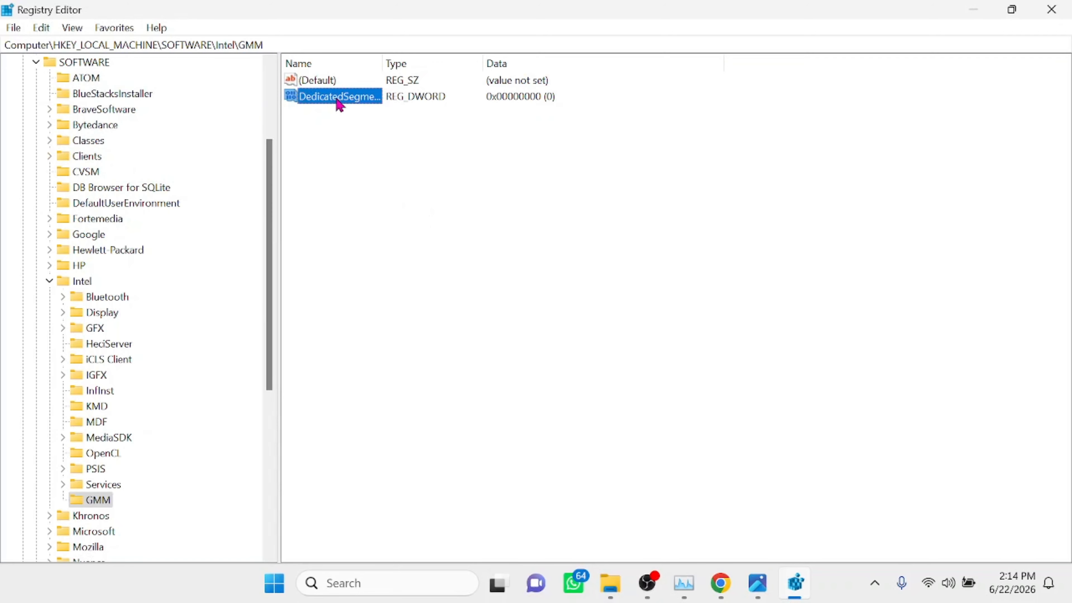